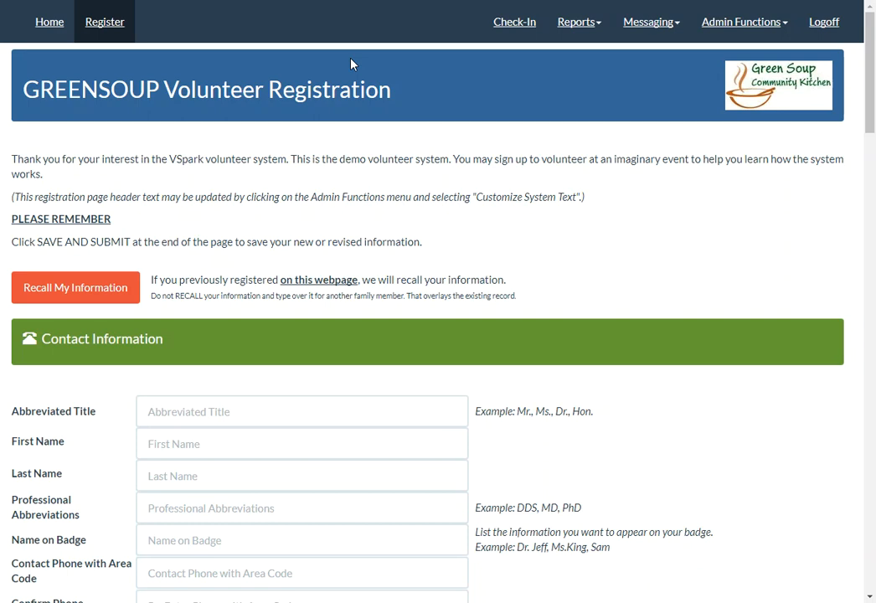
# Open the second listed volunteer's registration record for editing from the Volunteers - Admin View report.
pyautogui.click(578, 24)
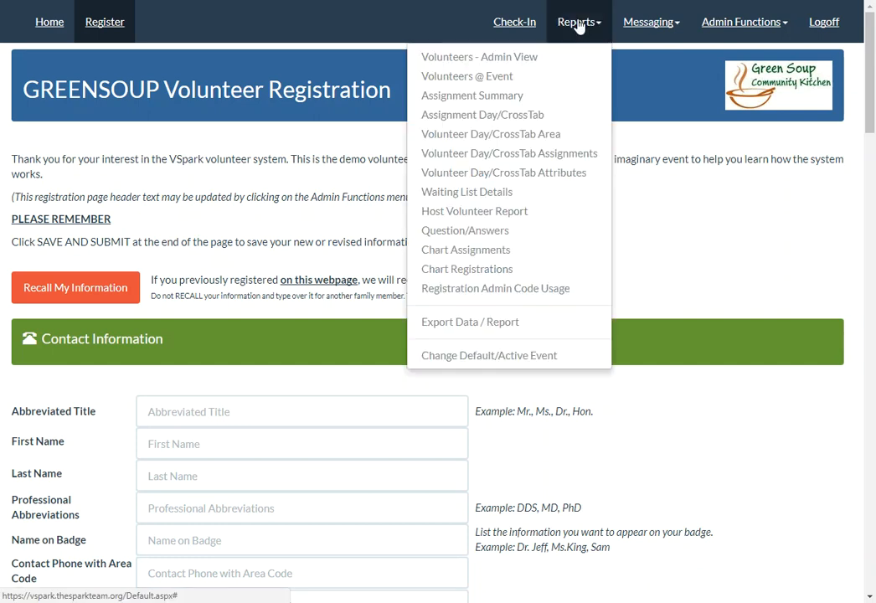
pyautogui.click(452, 59)
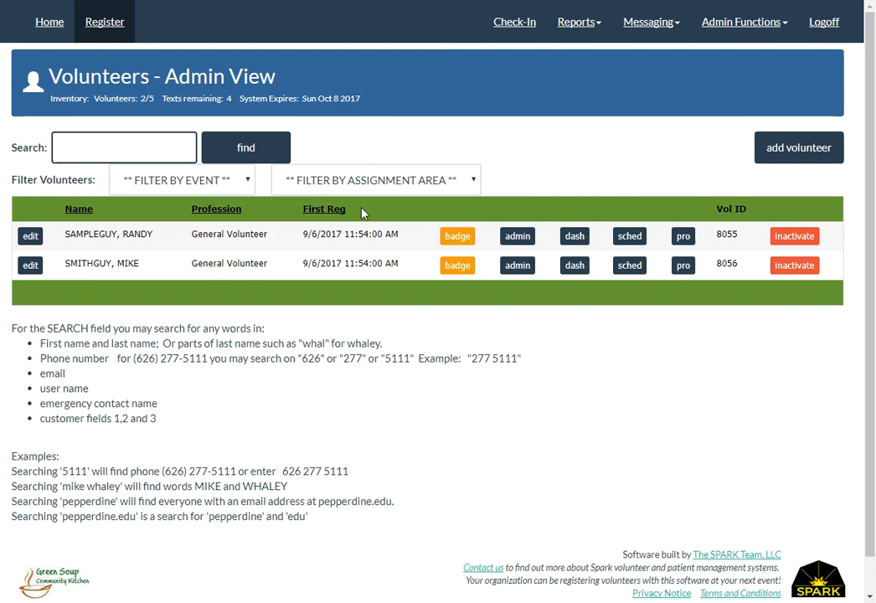
pyautogui.click(31, 265)
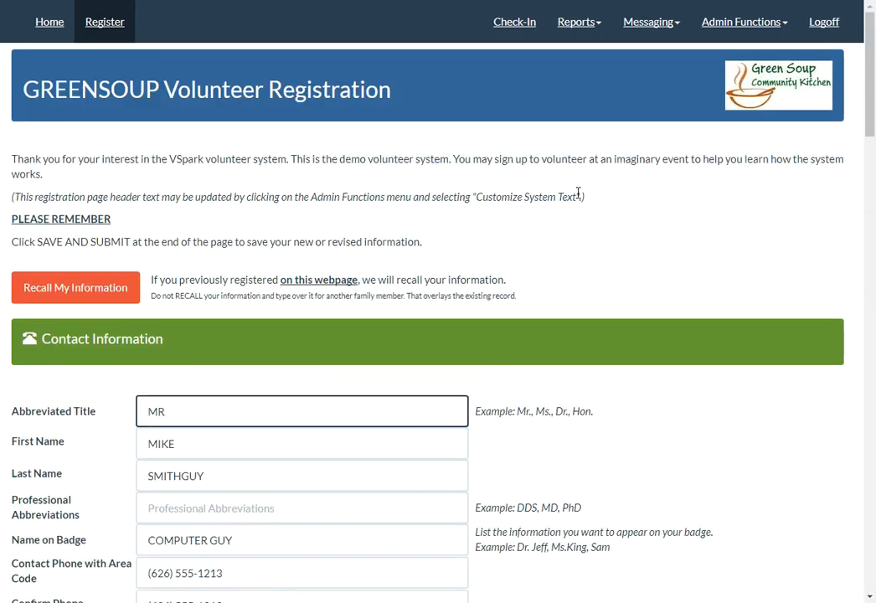
# Select Sample Charity Event as the event in the volunteer's registration.
pyautogui.scroll(-8, 580, 193)
pyautogui.scroll(-9, 581, 192)
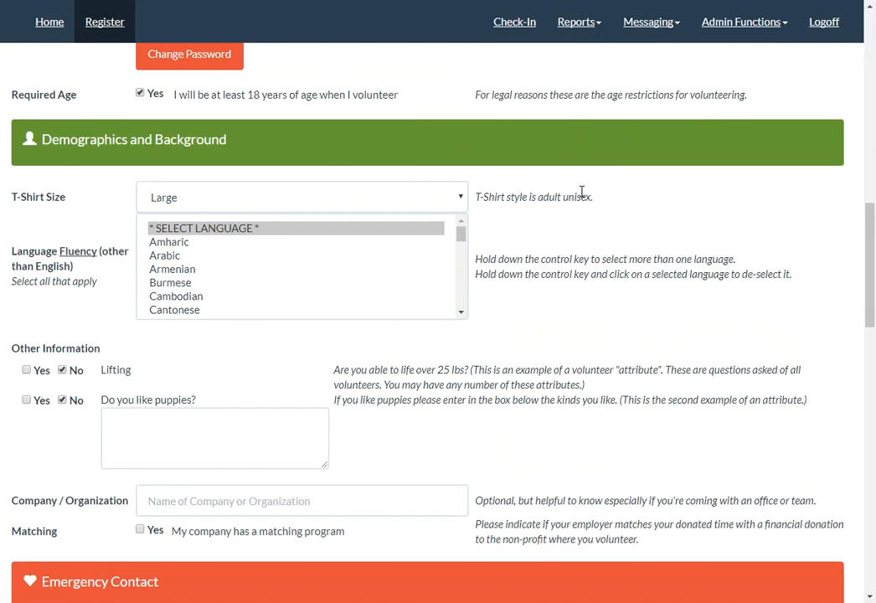
pyautogui.scroll(-4, 582, 195)
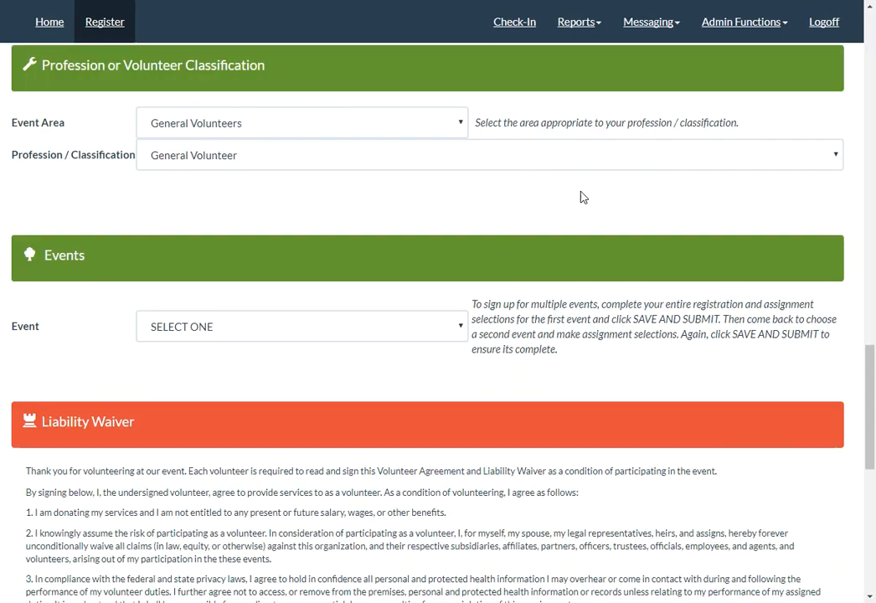
pyautogui.click(242, 159)
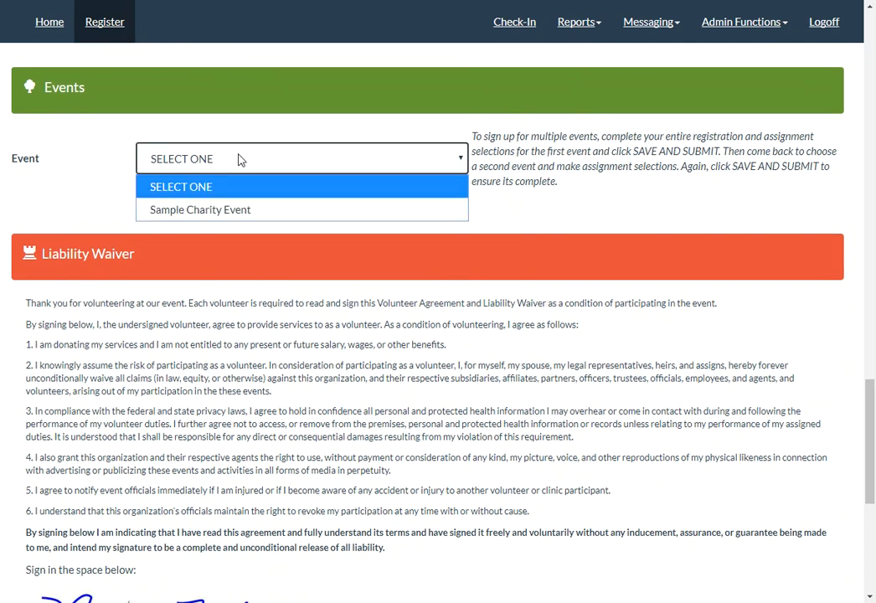
pyautogui.click(288, 206)
# Assign Wed Sep 27 to the Fork lift driver waiting list, 7:00AM to 6:00PM, with General Volunteer, 7:00AM to 6:30PM, as the alternate.
pyautogui.scroll(-3, 538, 187)
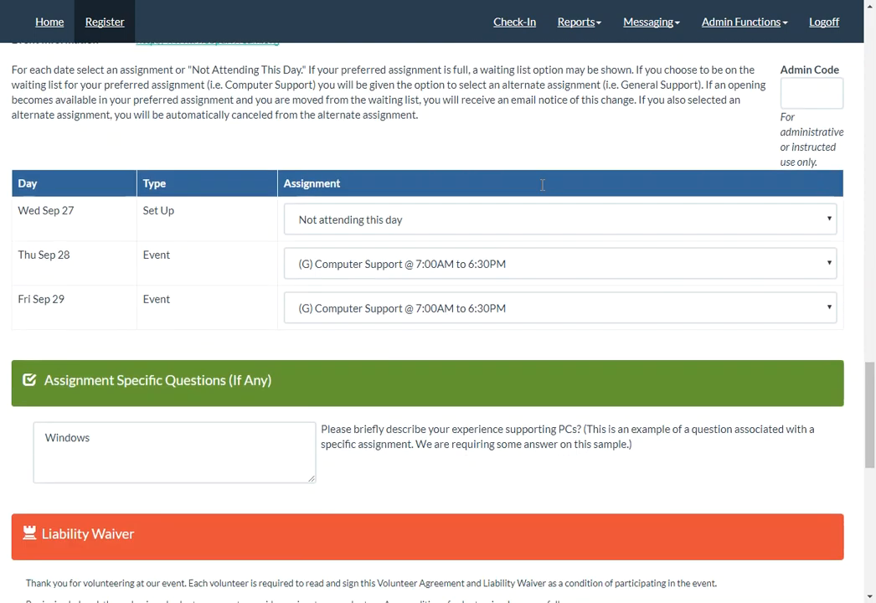
pyautogui.click(332, 157)
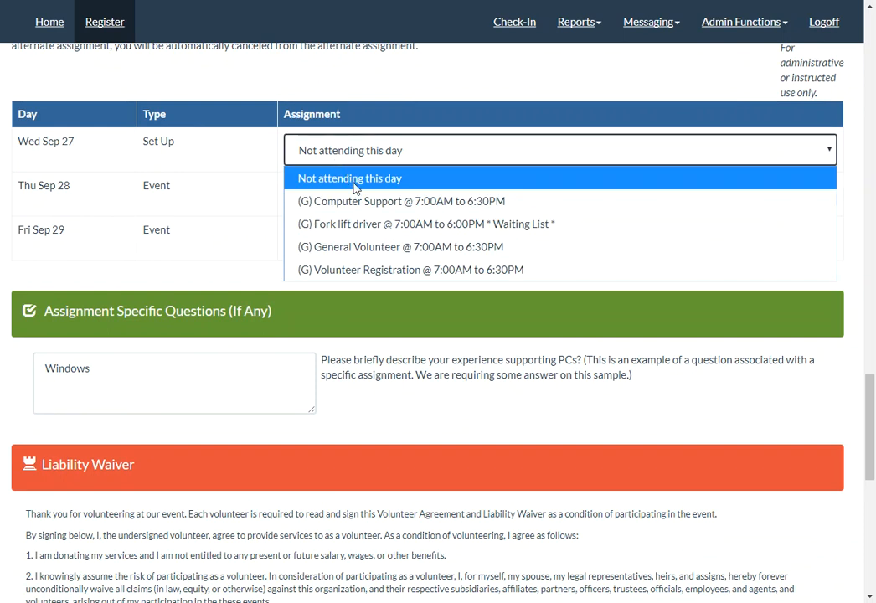
pyautogui.click(503, 225)
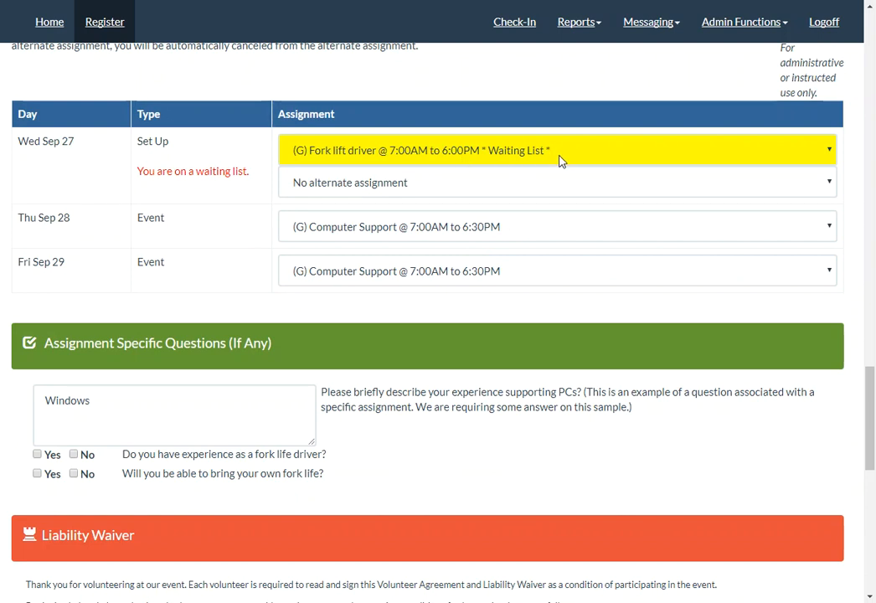
pyautogui.click(494, 185)
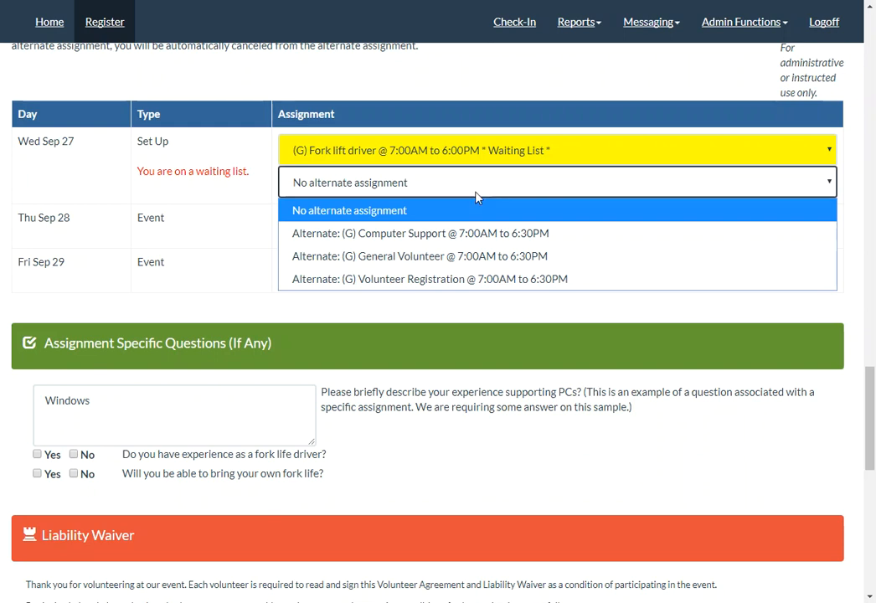
pyautogui.click(457, 260)
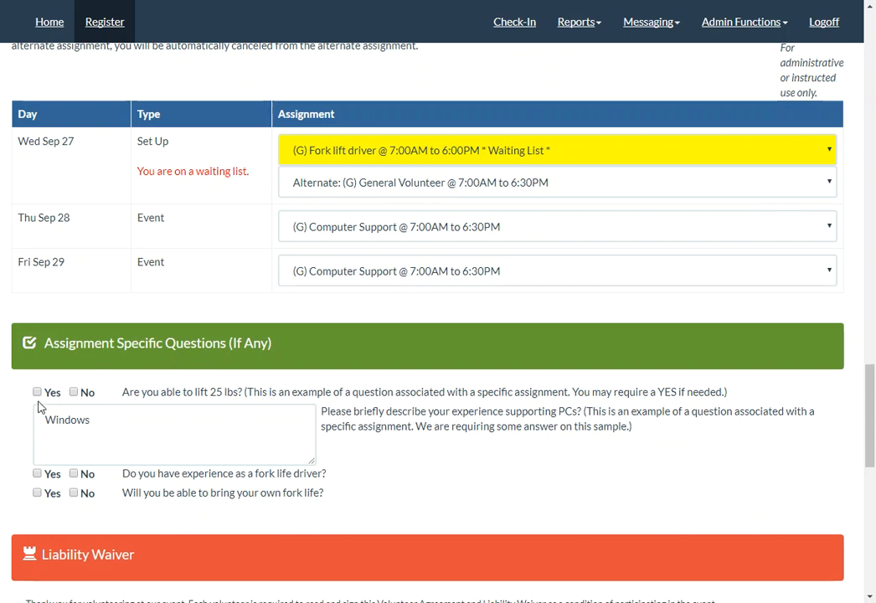
# Answer Yes to the lifting, fork lift experience and bring-your-own fork lift questions, and save and submit the registration.
pyautogui.click(36, 391)
pyautogui.click(37, 473)
pyautogui.click(38, 493)
pyautogui.scroll(-3, 495, 376)
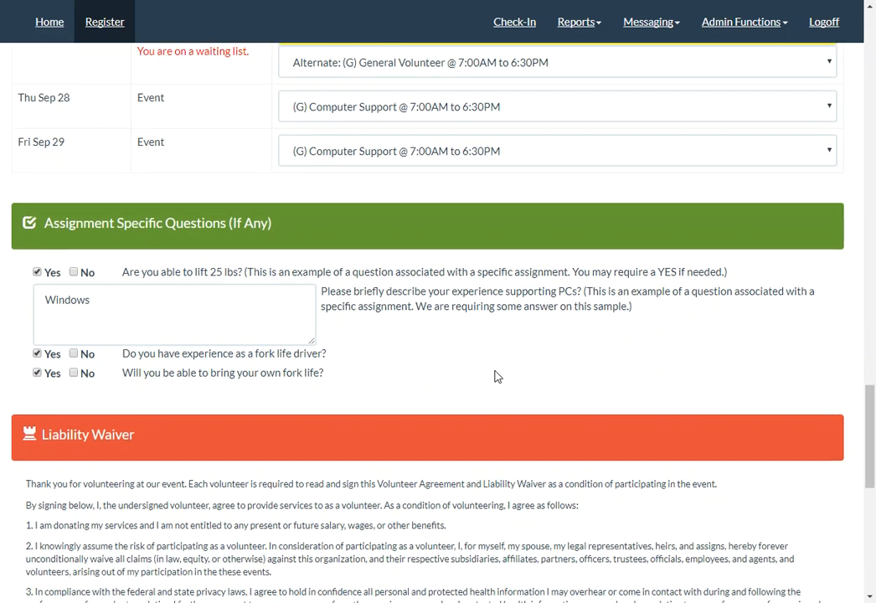
pyautogui.scroll(-8, 495, 376)
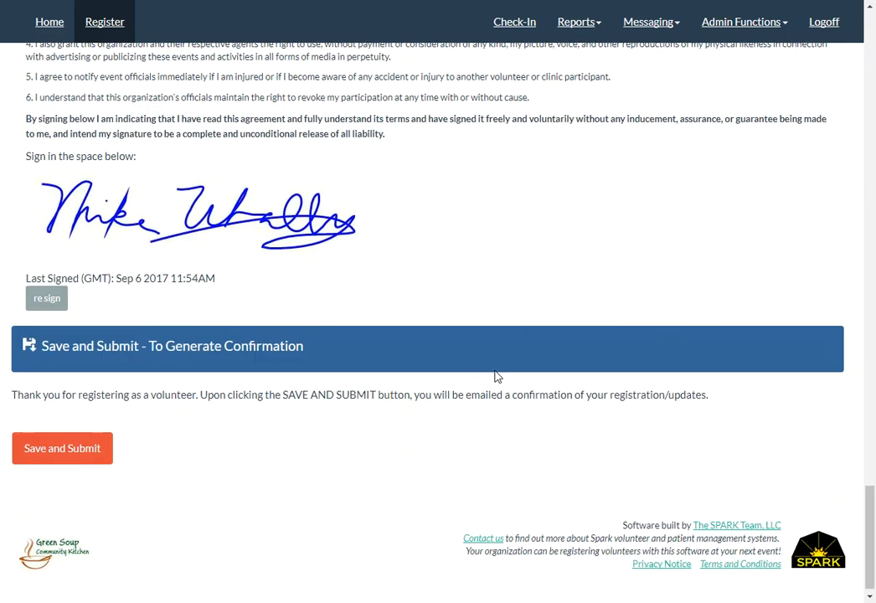
pyautogui.click(70, 453)
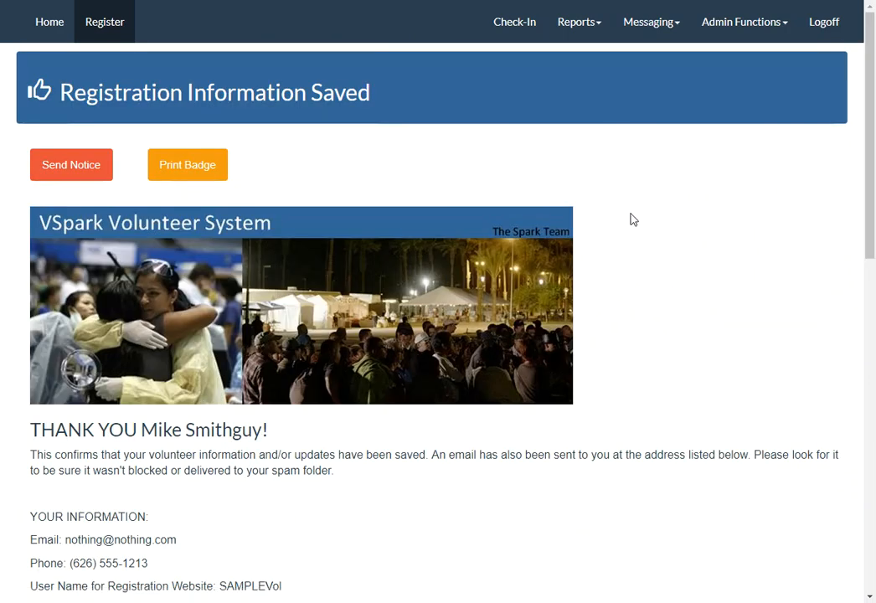
# Open the Waiting List Details report and examine the Fork lift driver's maximum, current and waiting volunteer counts.
pyautogui.click(574, 25)
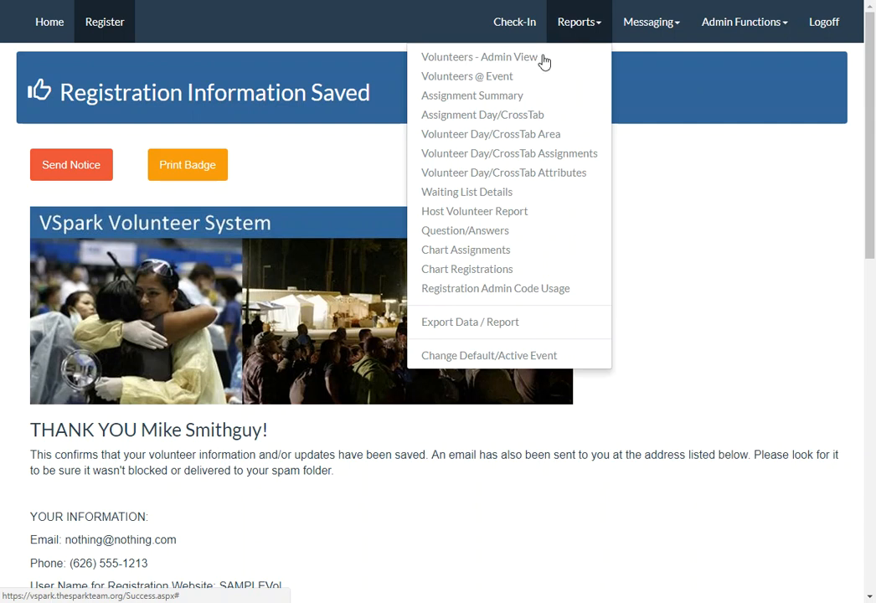
pyautogui.click(474, 192)
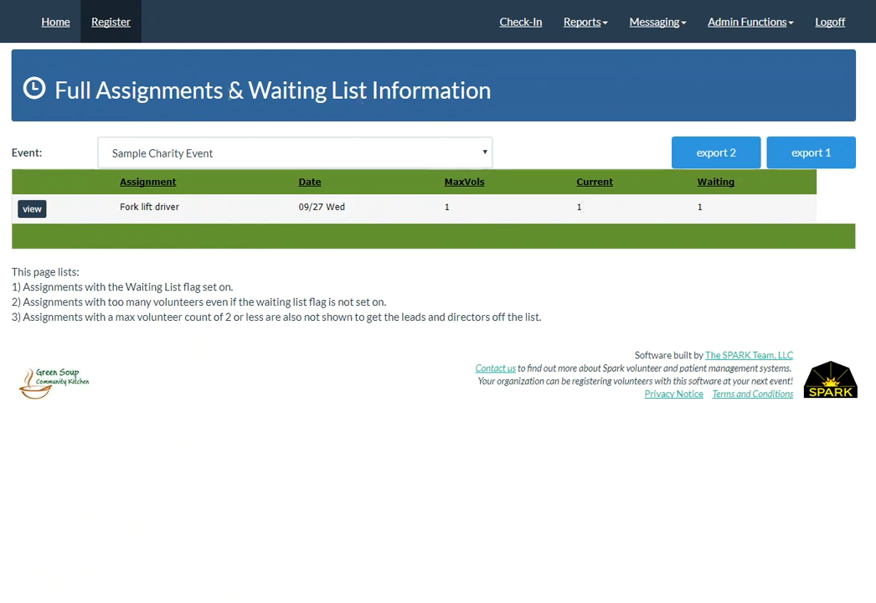
pyautogui.doubleClick(449, 207)
pyautogui.doubleClick(578, 207)
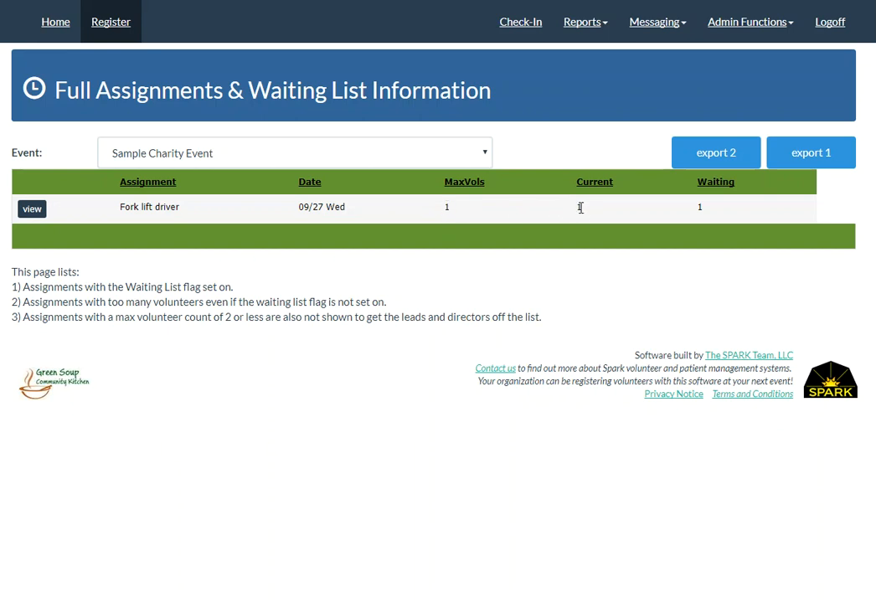
pyautogui.doubleClick(699, 207)
# View the volunteers behind the Fork lift driver assignment and examine the waiting entry's alternate and timestamp.
pyautogui.click(32, 209)
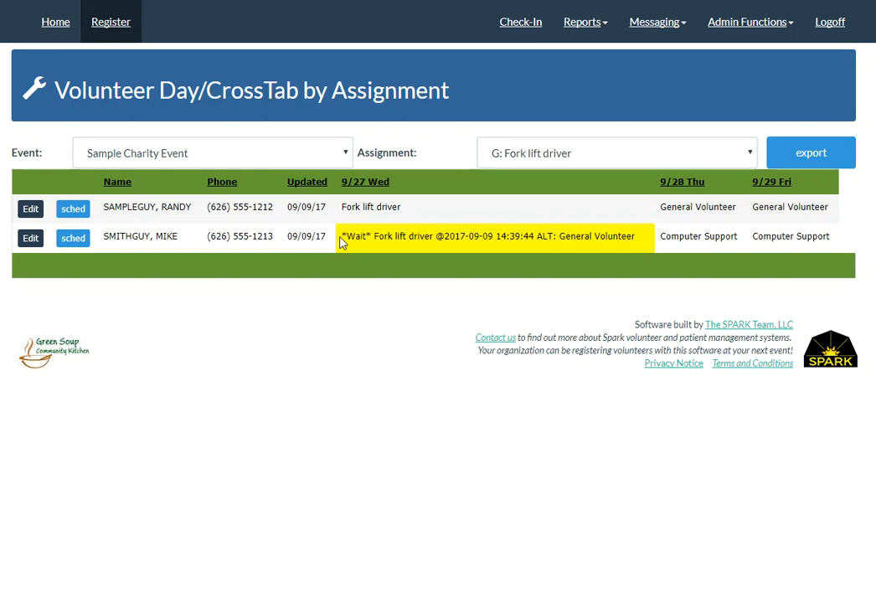
pyautogui.moveTo(633, 237); pyautogui.dragTo(538, 240)
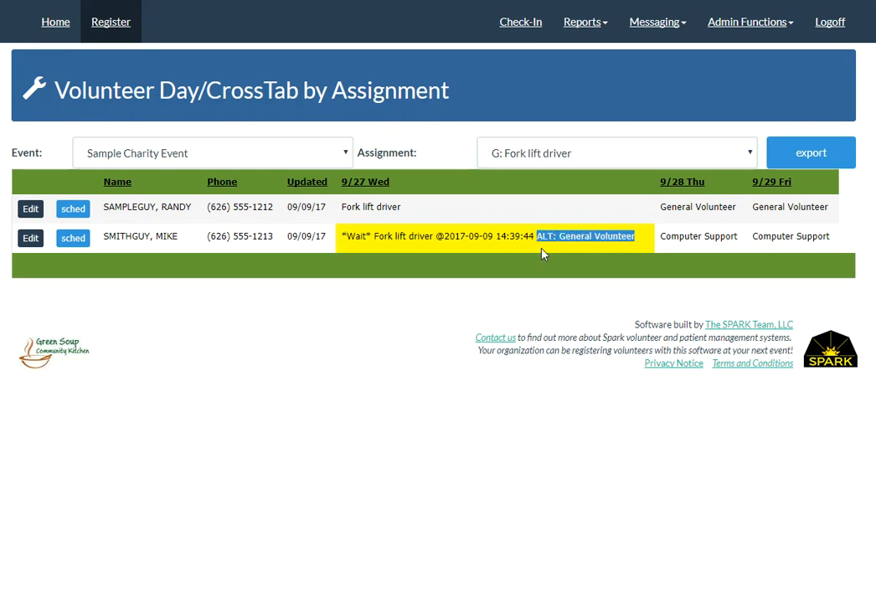
pyautogui.moveTo(533, 237); pyautogui.dragTo(436, 242)
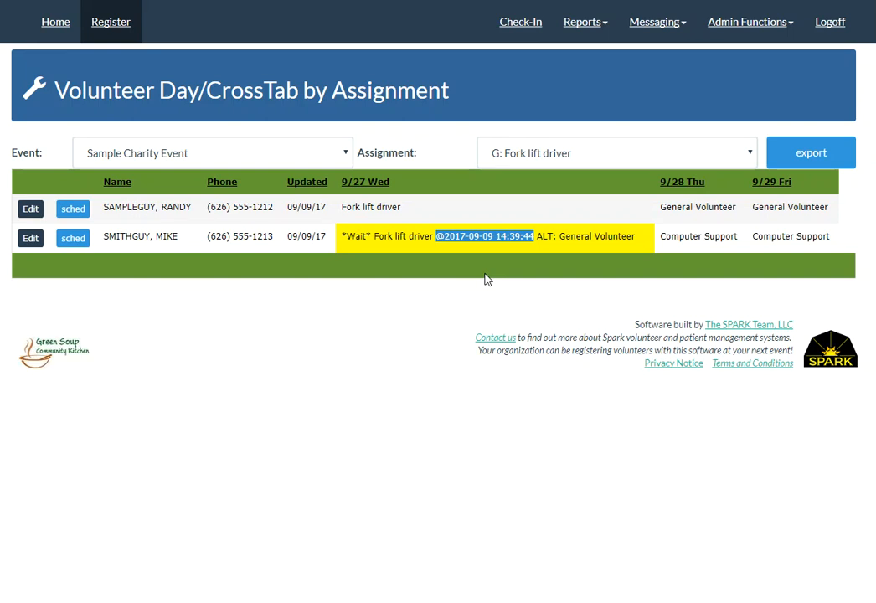
# Promote the waiting volunteer's General Volunteer alternate on 9/27 to primary assignment, and recheck the Waiting List Details report.
pyautogui.click(73, 239)
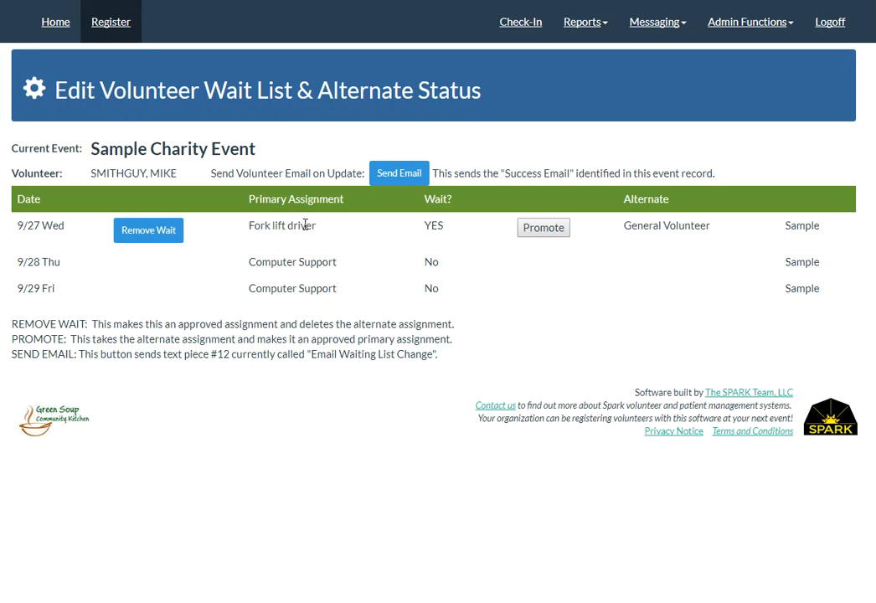
pyautogui.click(544, 229)
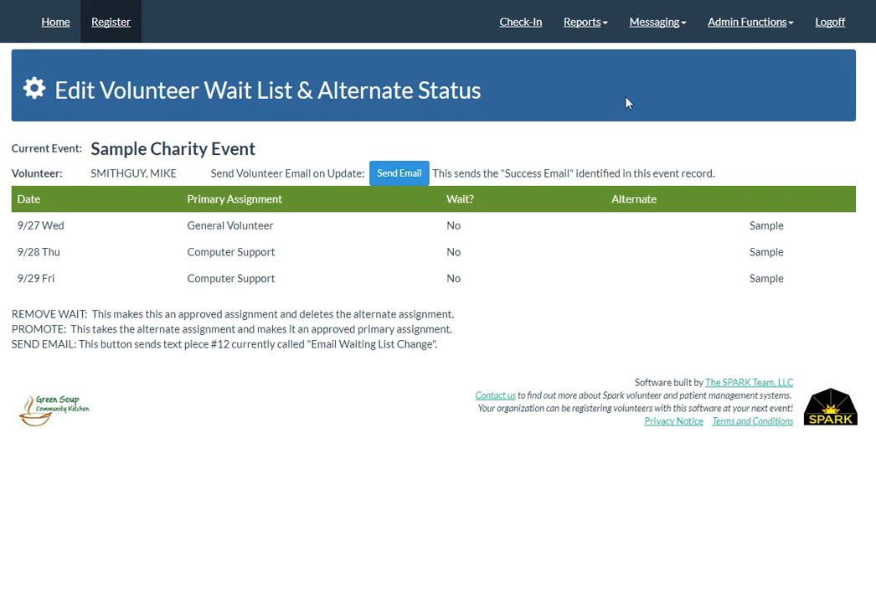
pyautogui.click(582, 25)
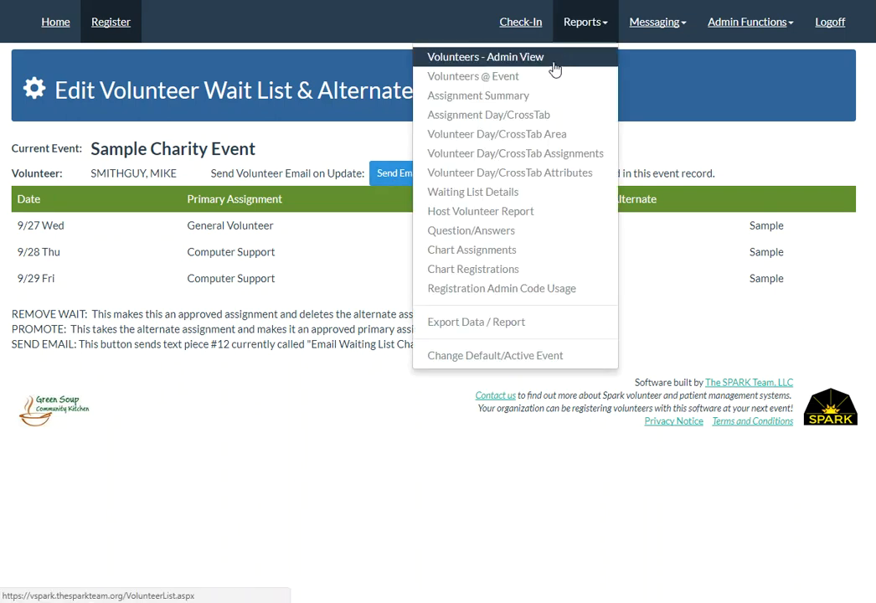
pyautogui.click(500, 191)
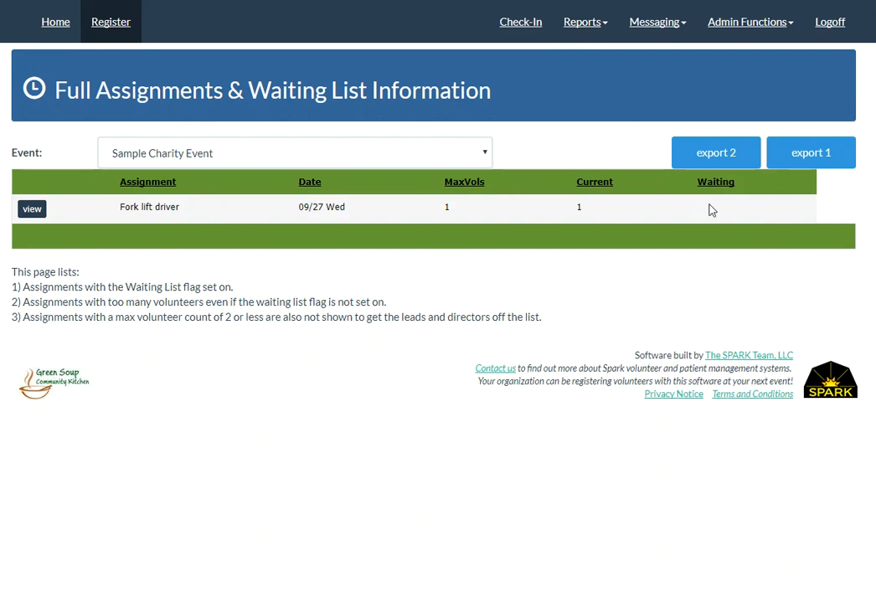
# Open the Text Waiting List Change text message template and examine its message and the available data tokens.
pyautogui.click(656, 28)
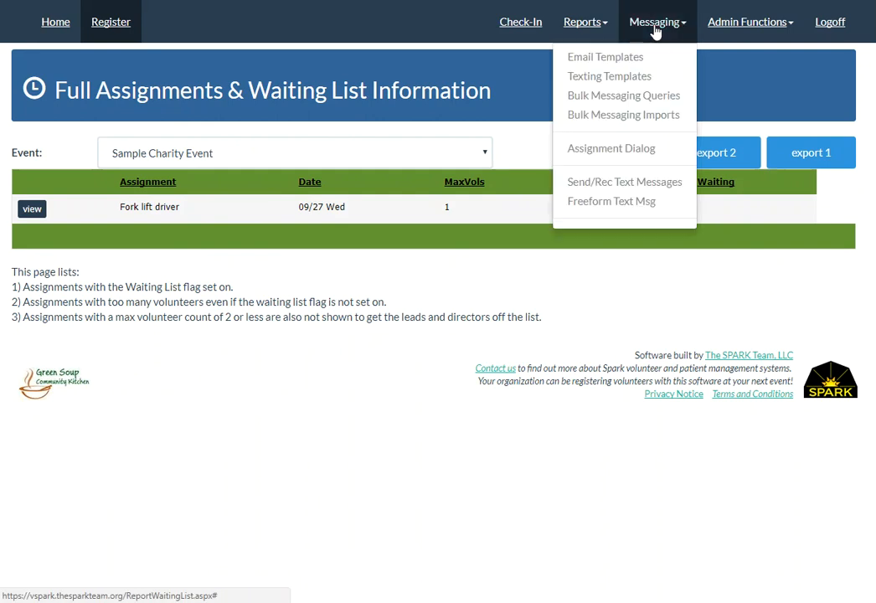
pyautogui.click(621, 80)
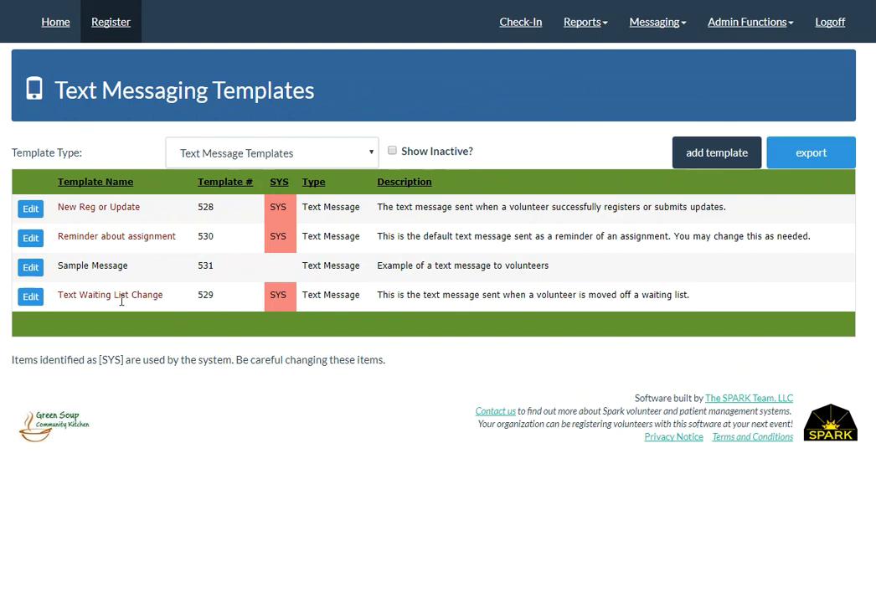
pyautogui.click(31, 298)
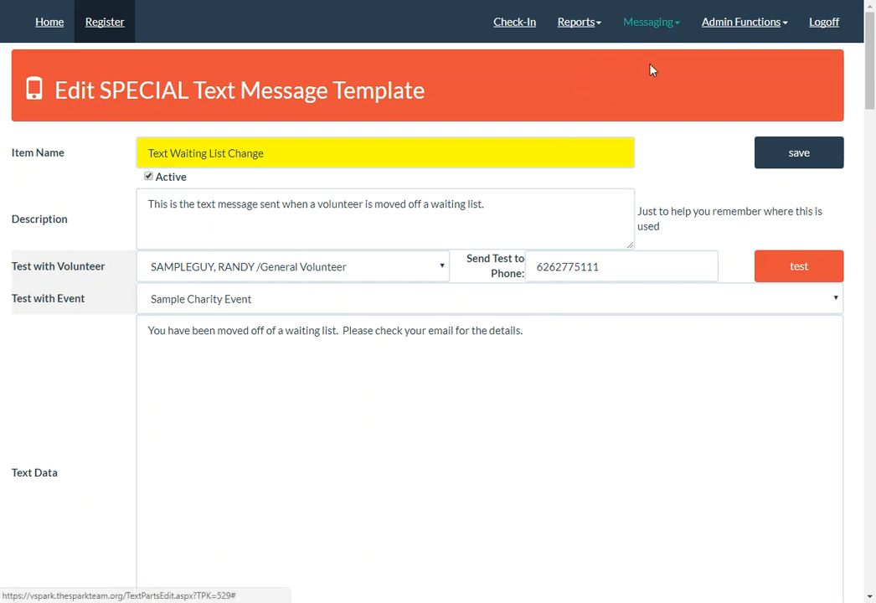
pyautogui.scroll(-15, 513, 404)
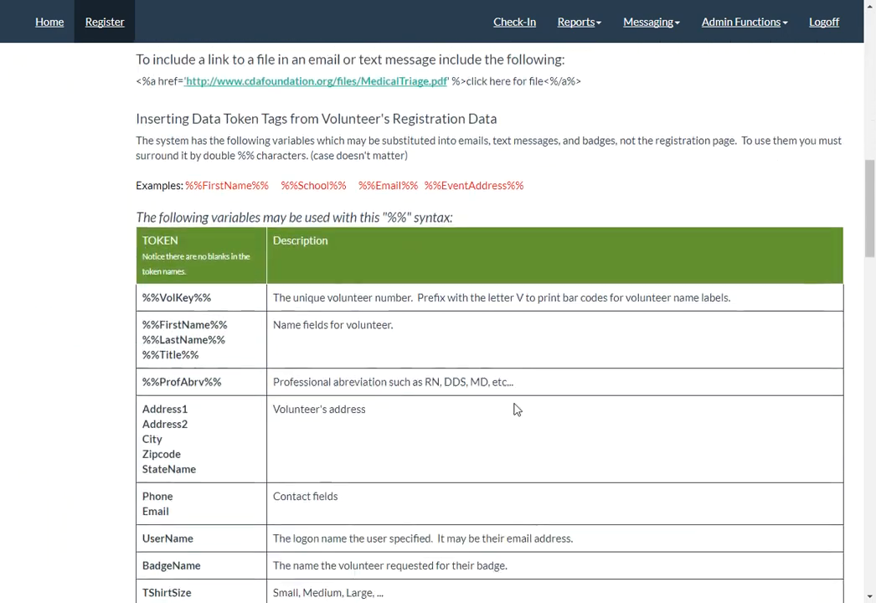
pyautogui.scroll(-9, 517, 409)
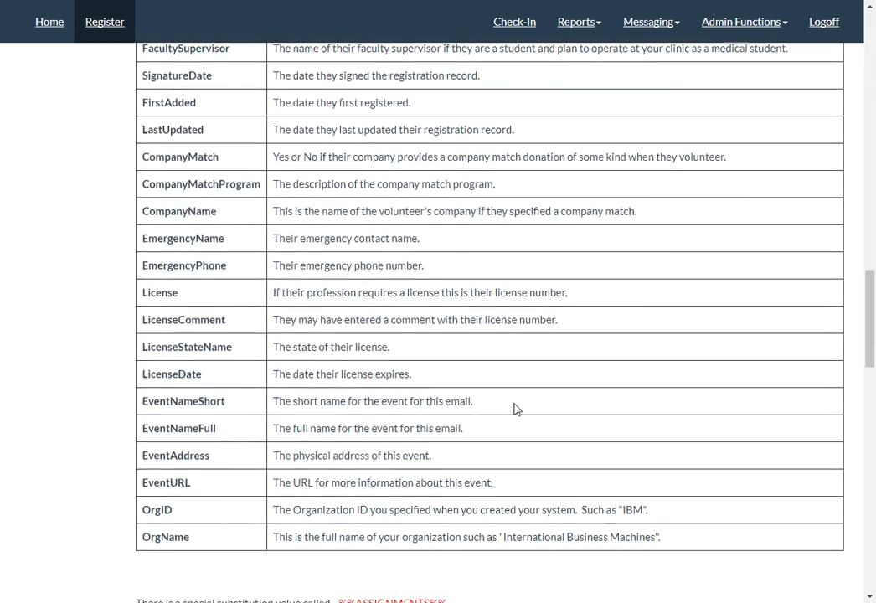
pyautogui.scroll(-9, 517, 408)
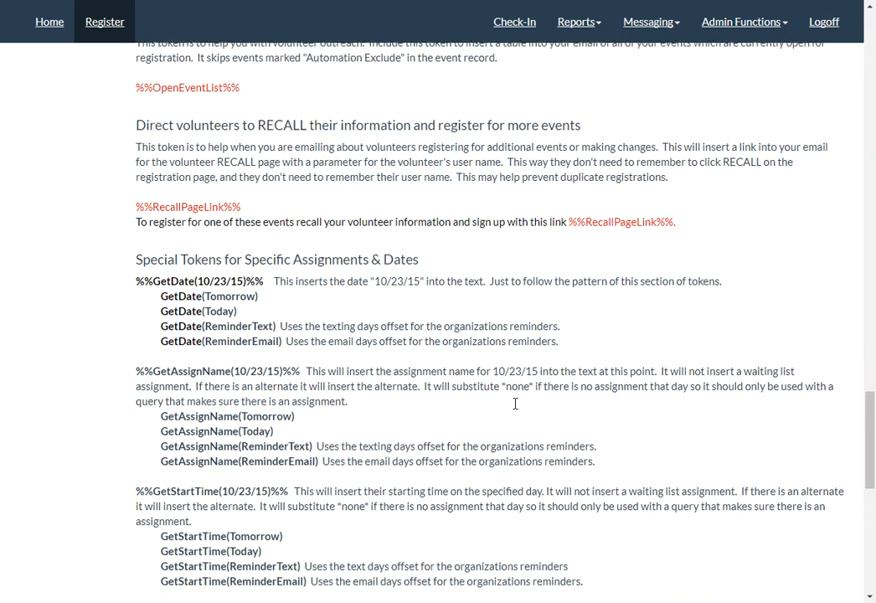